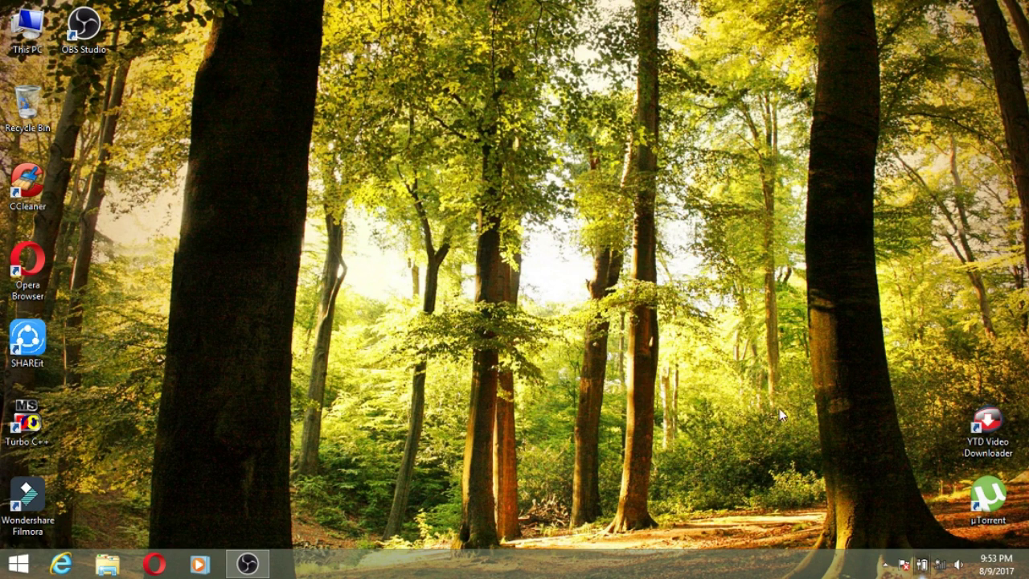
Step: Connect to the JioFi3_413C4E Wi-Fi network, then close the Networks pane
{"action": "left_click", "coordinate": [940, 565]}
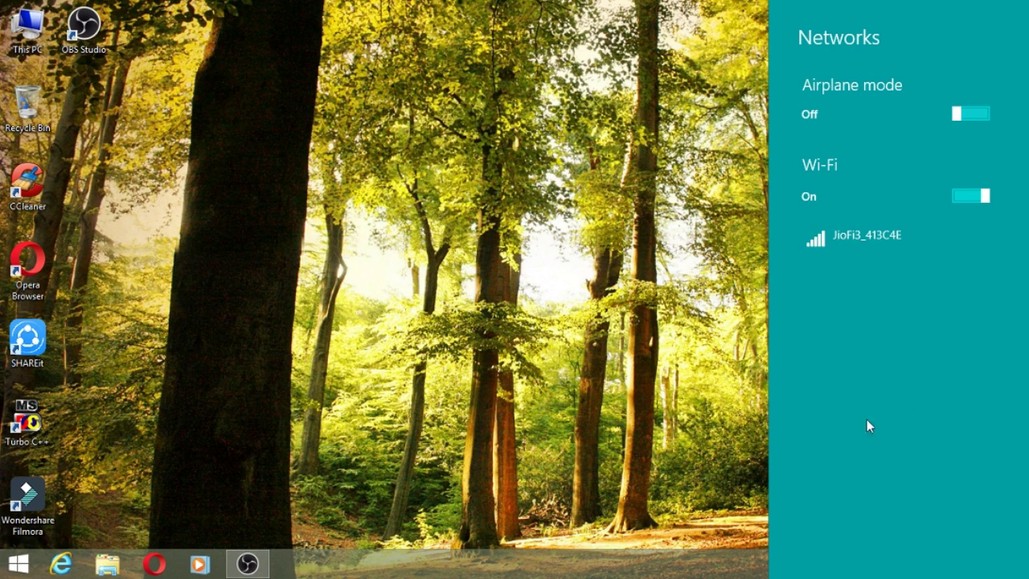
{"action": "left_click", "coordinate": [910, 235]}
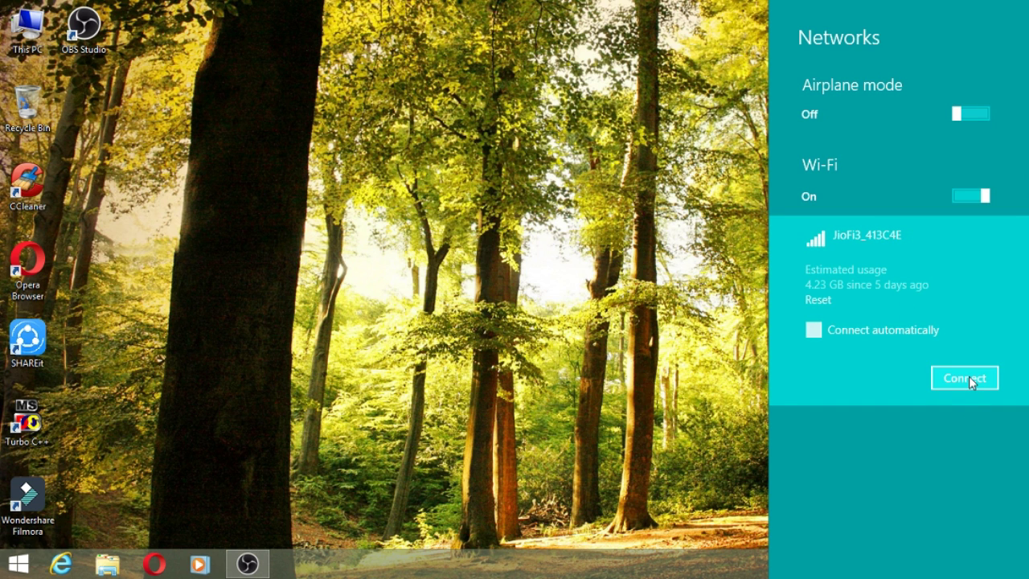
{"action": "left_click", "coordinate": [968, 377]}
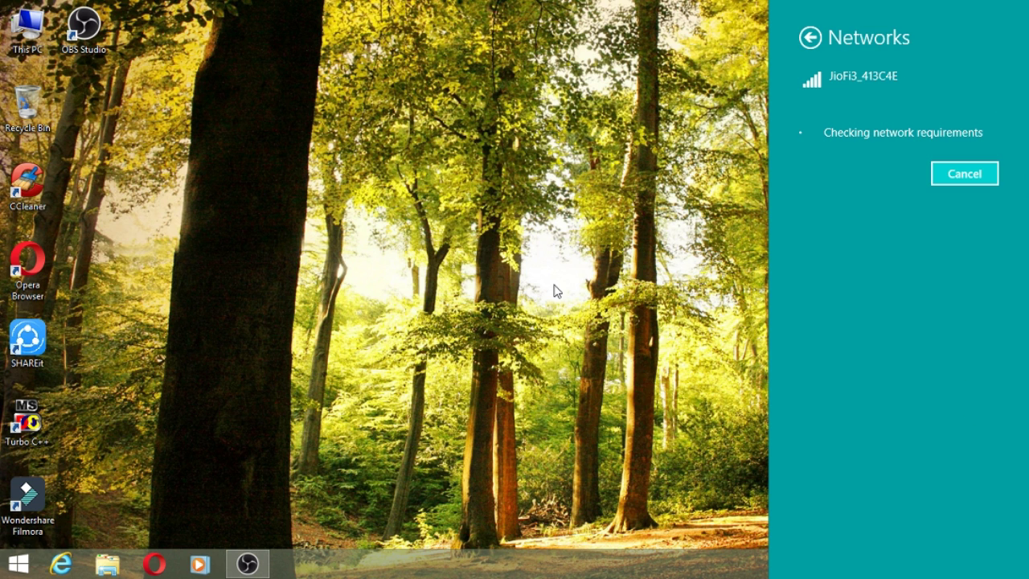
{"action": "left_click", "coordinate": [601, 208]}
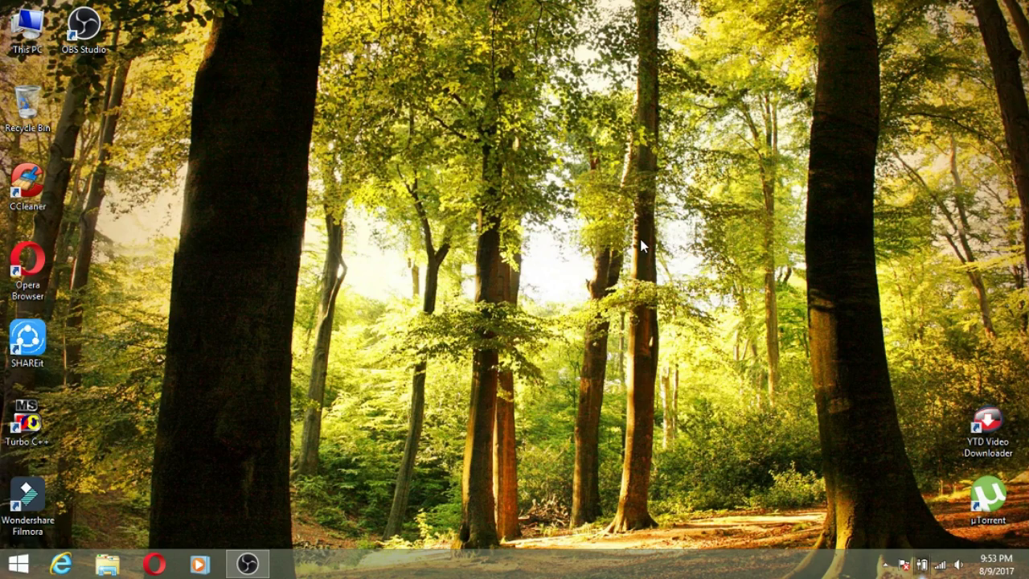
Step: Bring up the Start screen to search for Wi-Fi settings
{"action": "key", "text": "super"}
{"action": "type", "text": "wi"}
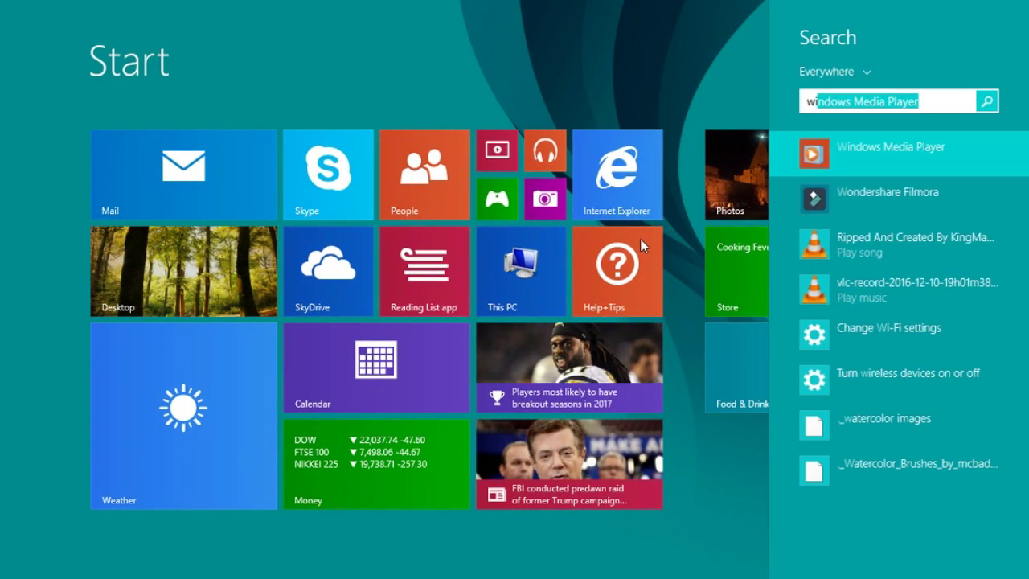
{"action": "type", "text": "fi"}
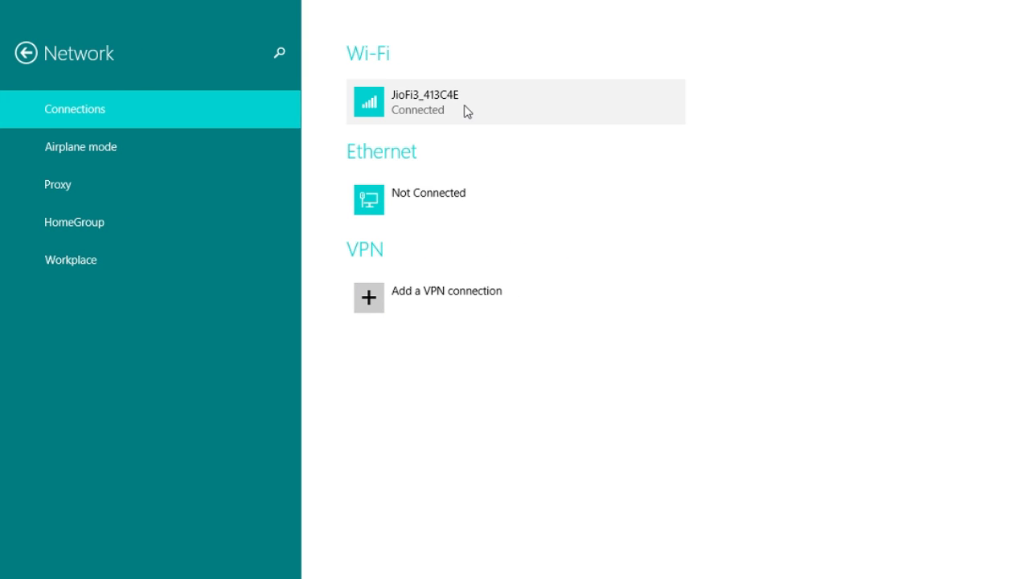
Step: Turn on 'Set as a metered connection' for JioFi3_413C4E and leave settings
{"action": "left_click", "coordinate": [466, 111]}
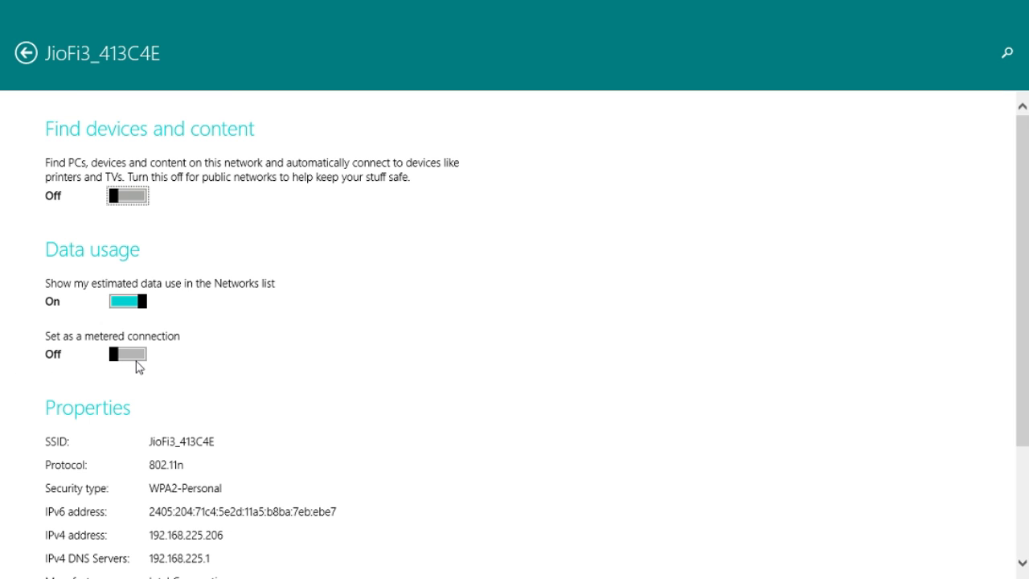
{"action": "left_click", "coordinate": [139, 360]}
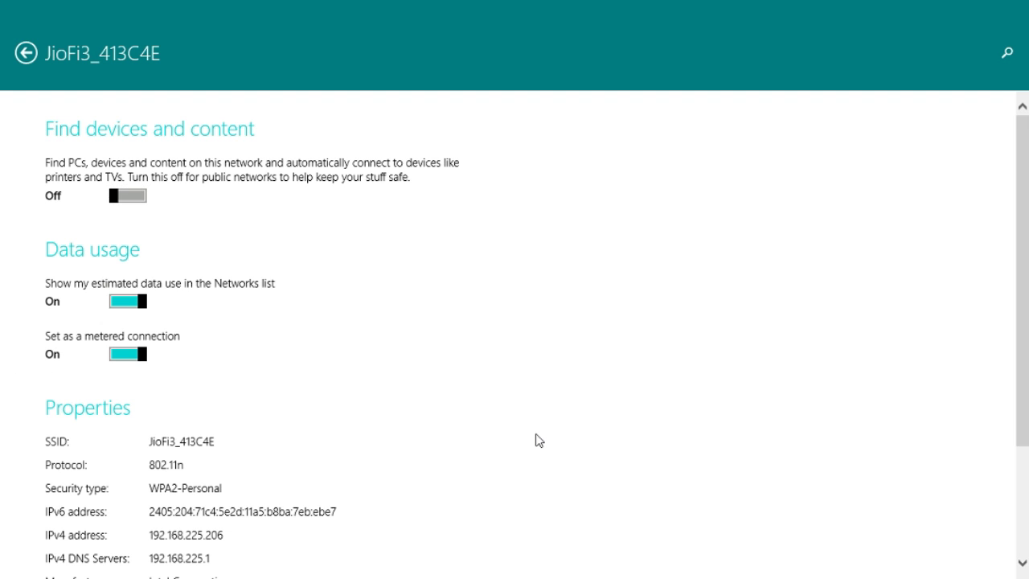
{"action": "key", "text": "super"}
{"action": "left_click", "coordinate": [224, 286]}
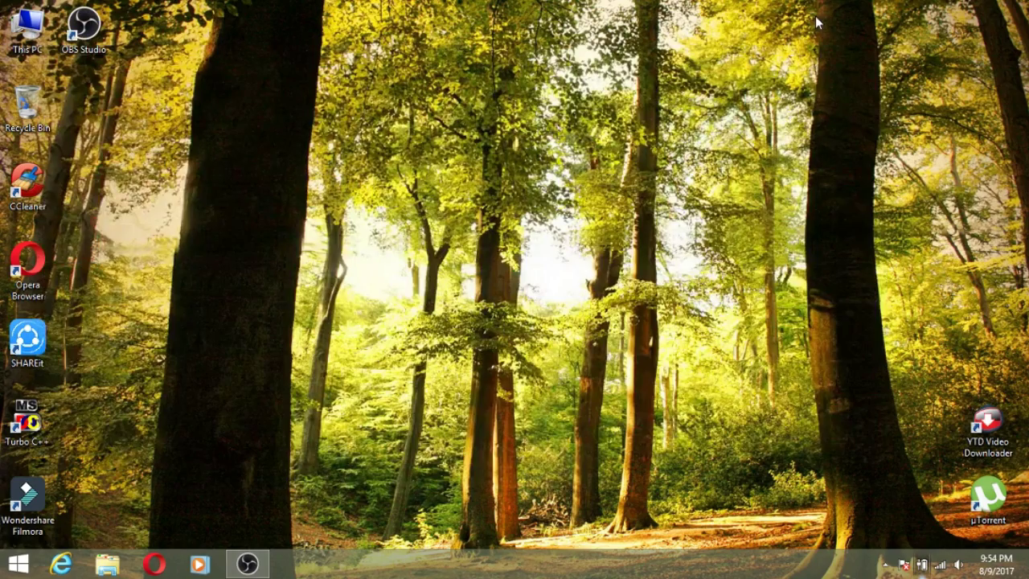